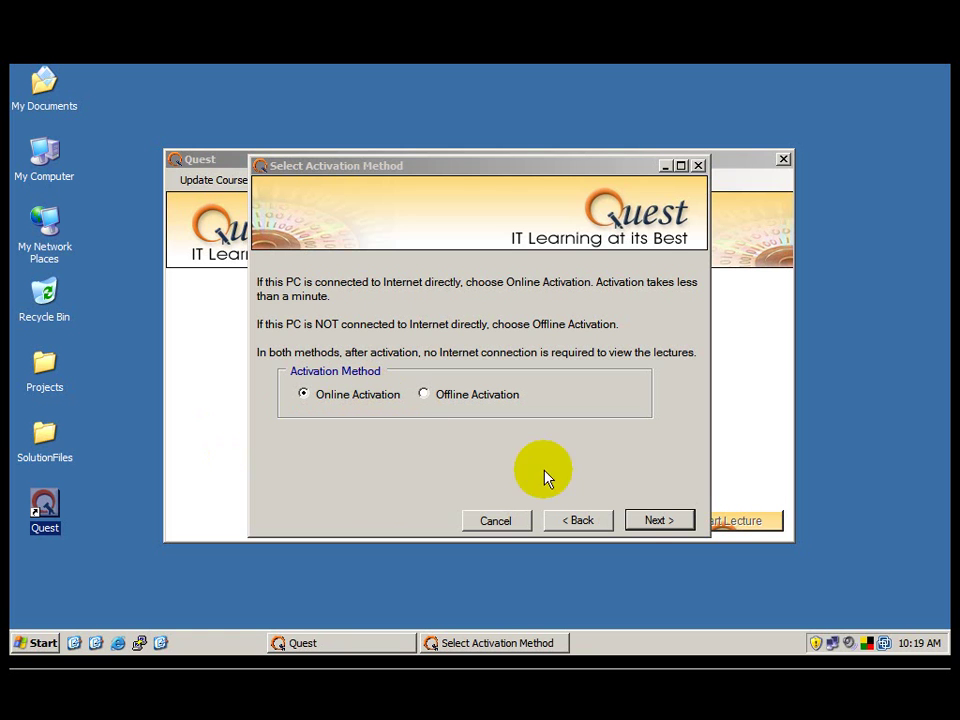
# Step: Start online activation of the Data Structures course
pyautogui.click(654, 519)
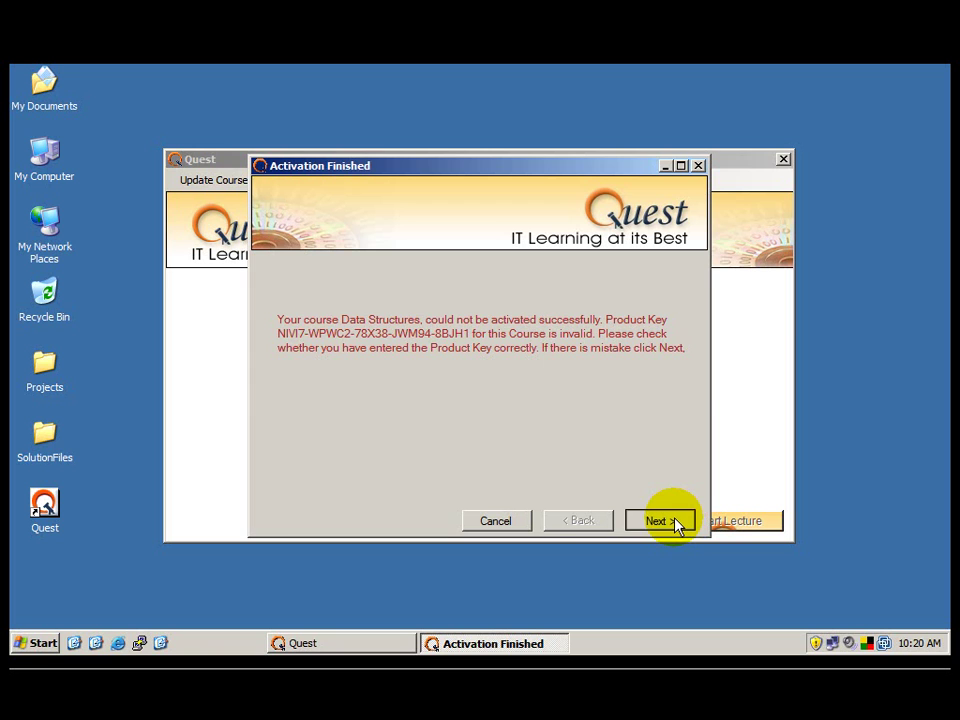
# Step: Enter the corrected Data Structures product key in the five fields, fix typos, and submit it
pyautogui.click(658, 520)
pyautogui.click(549, 357)
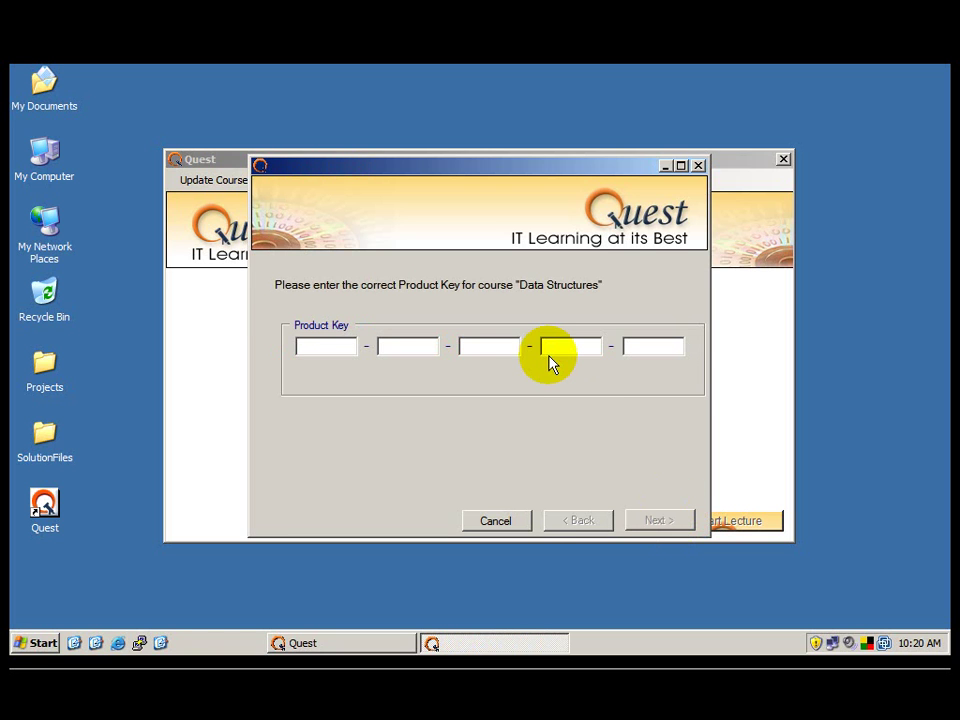
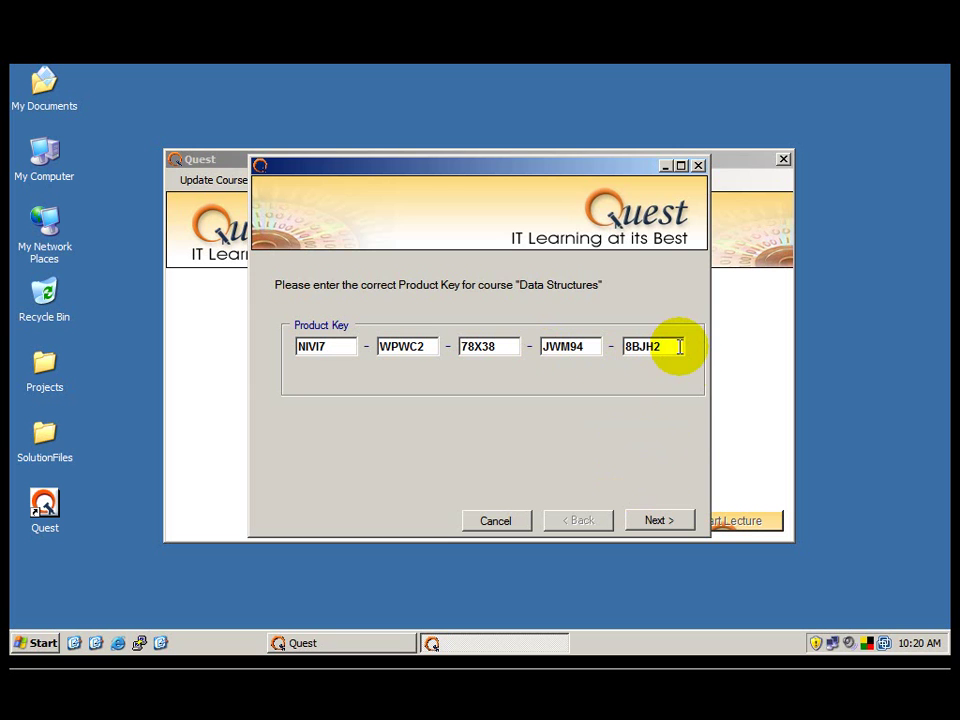
pyautogui.click(658, 521)
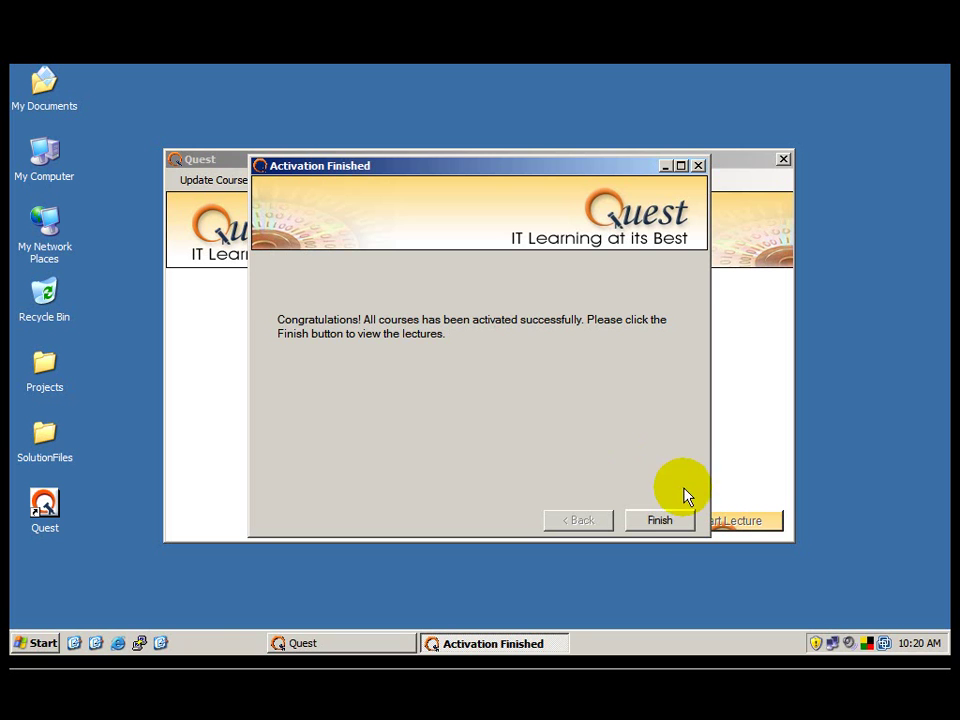
# Step: Finish the activation wizard and expand the Data Structures node to view its lectures
pyautogui.click(655, 522)
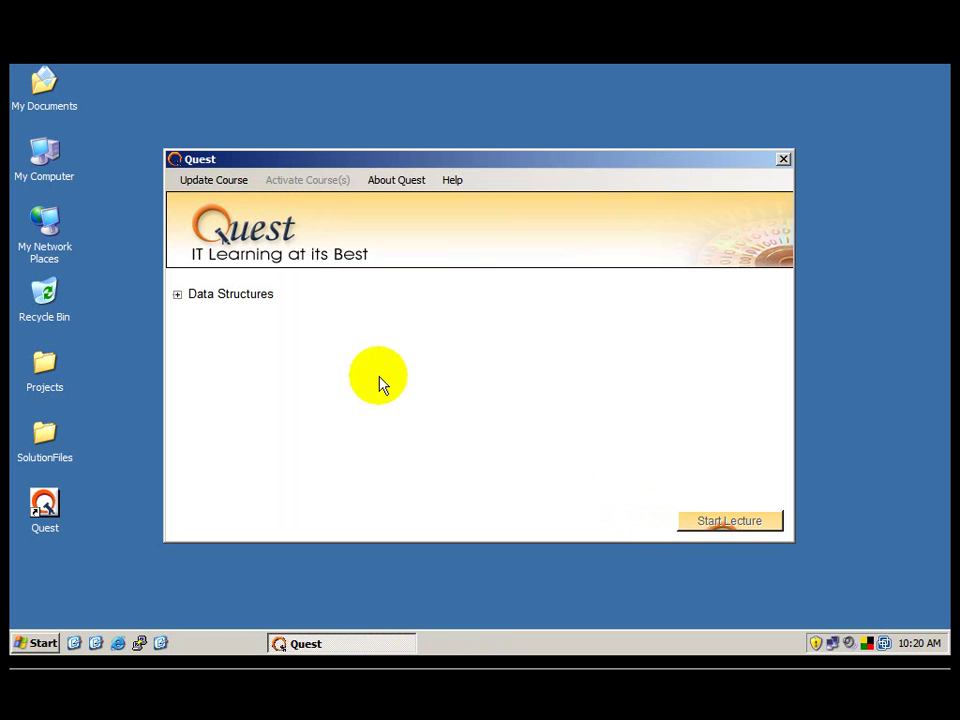
pyautogui.click(178, 295)
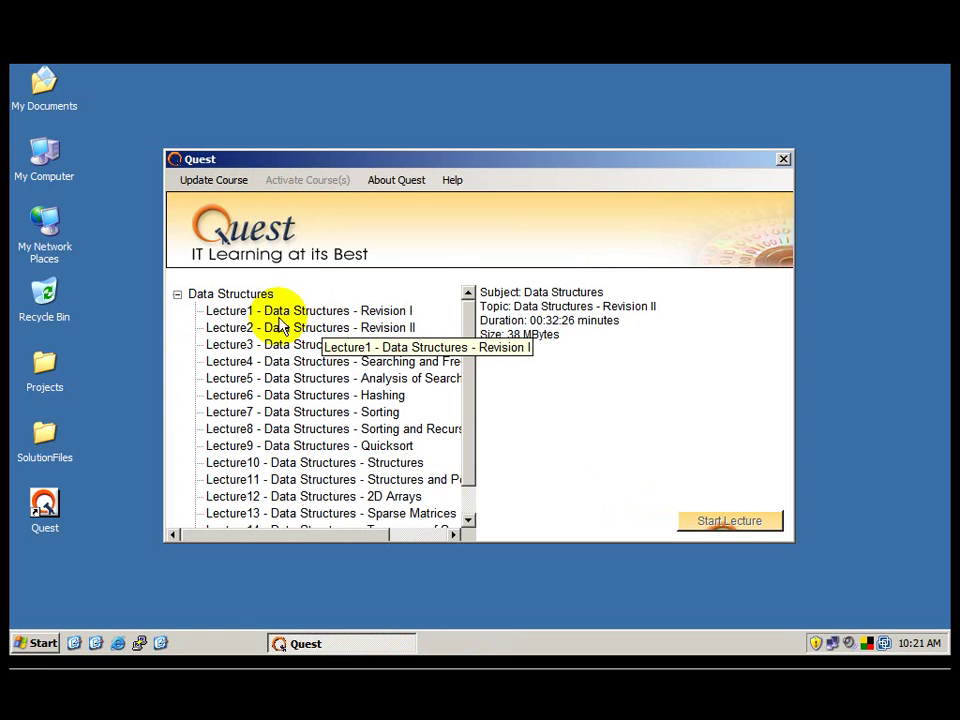
pyautogui.click(177, 295)
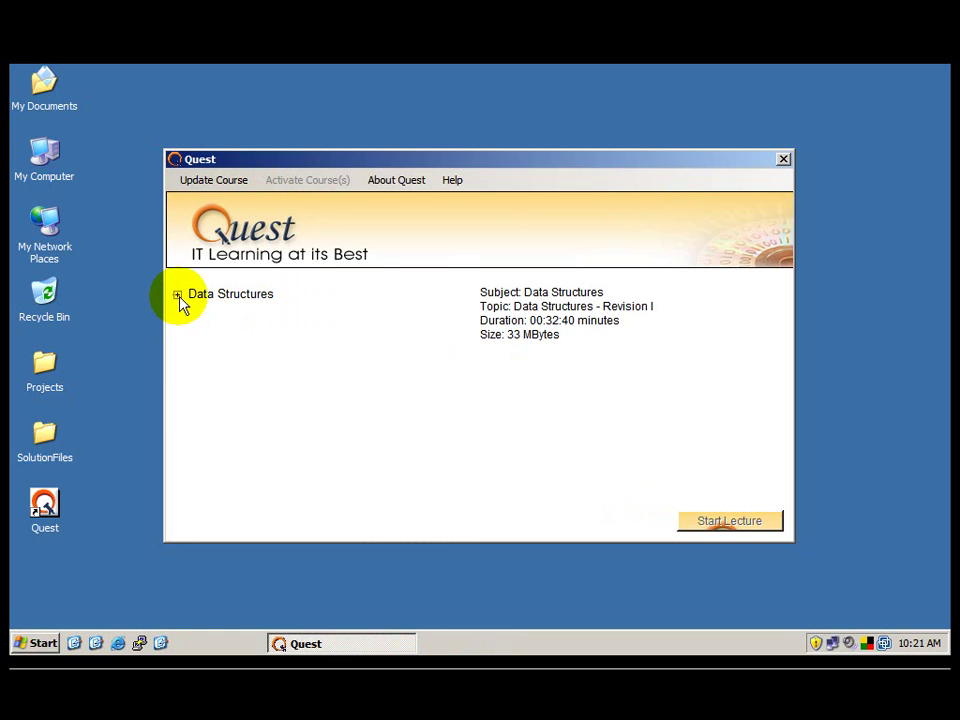
pyautogui.doubleClick(262, 297)
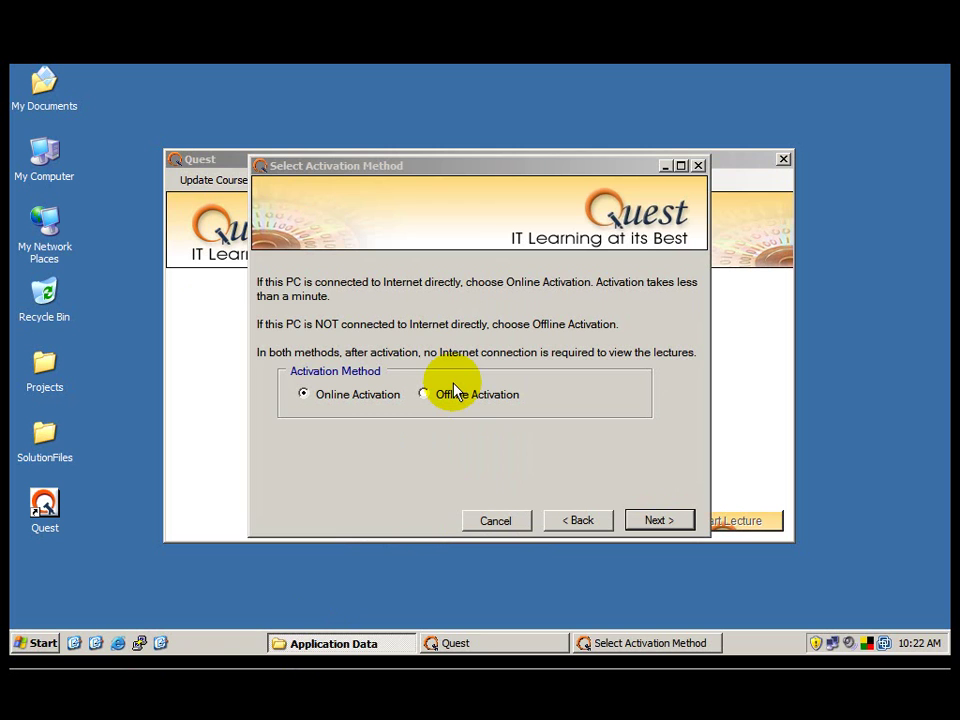
# Step: Choose Offline Activation to create QUEST_ACTIVATION_REQUEST.ZIP on the desktop, then close Quest
pyautogui.click(455, 398)
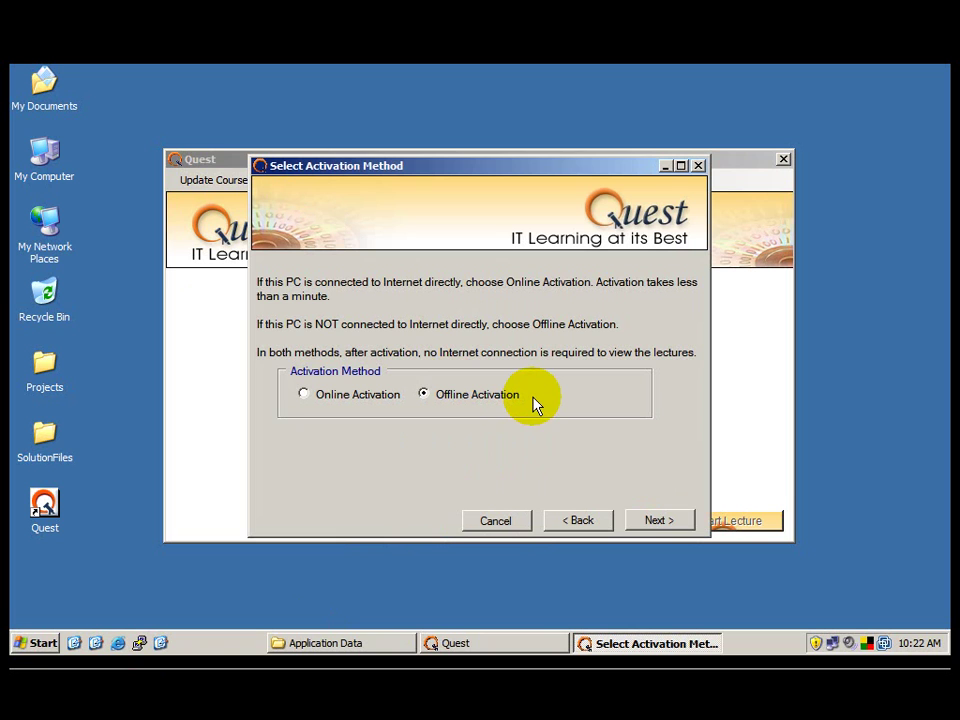
pyautogui.click(659, 521)
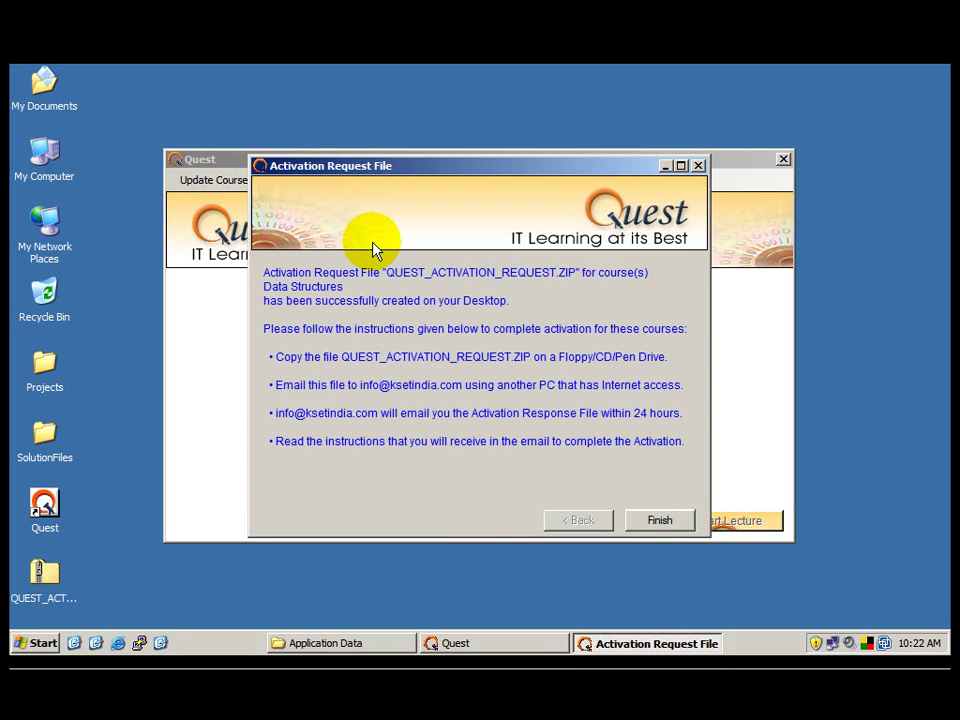
pyautogui.click(660, 521)
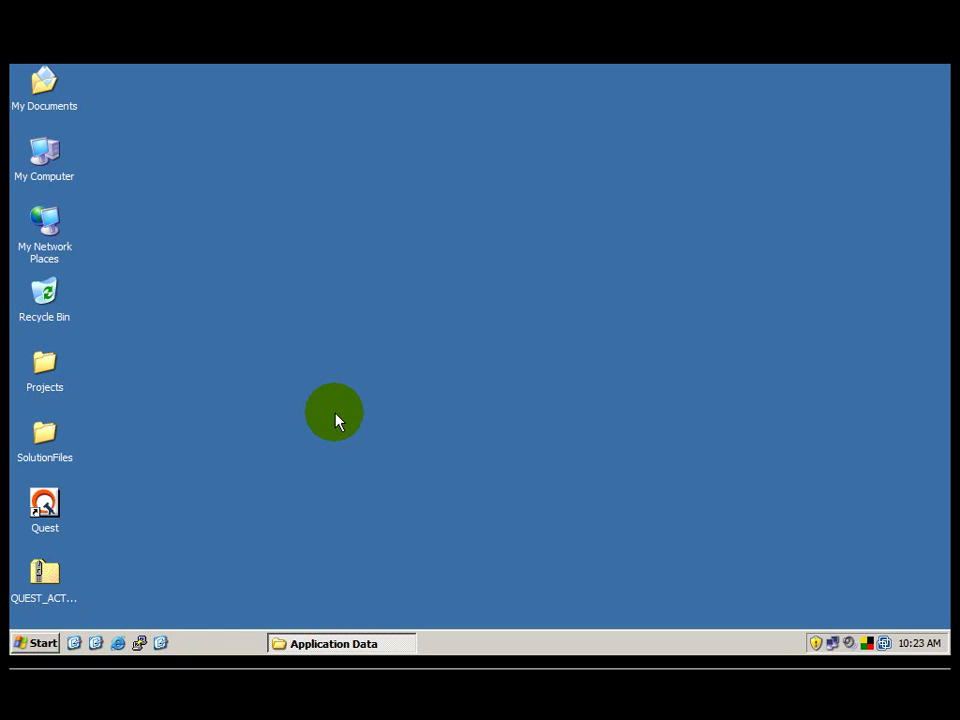
# Step: Select QUEST_ACTIVATION_RESPONSE.ZIP on the desktop and relaunch Quest
pyautogui.click(170, 280)
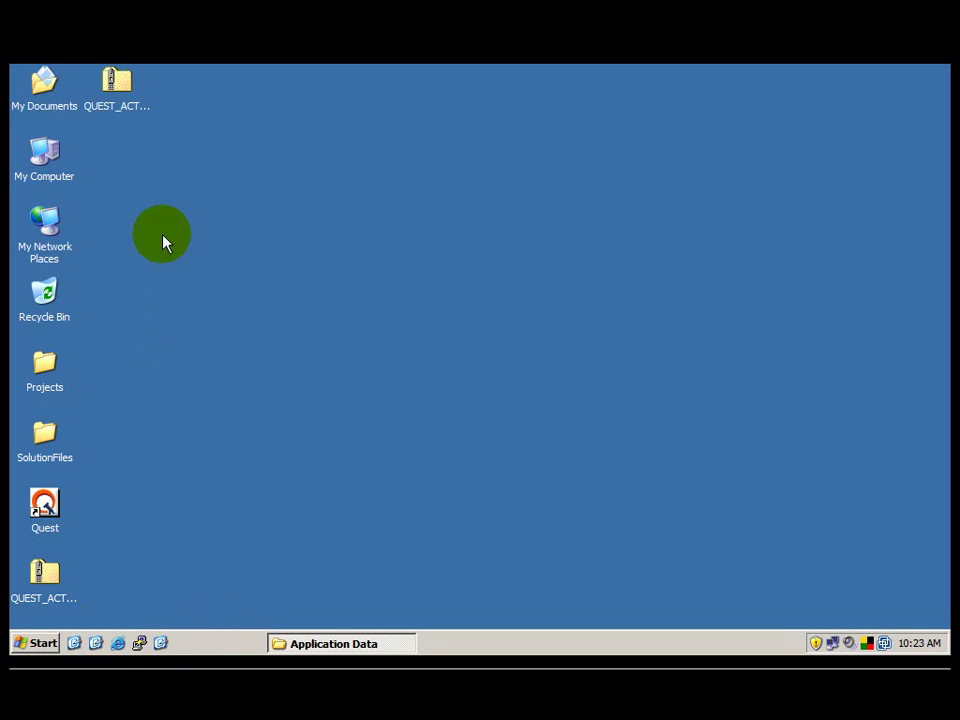
pyautogui.click(129, 102)
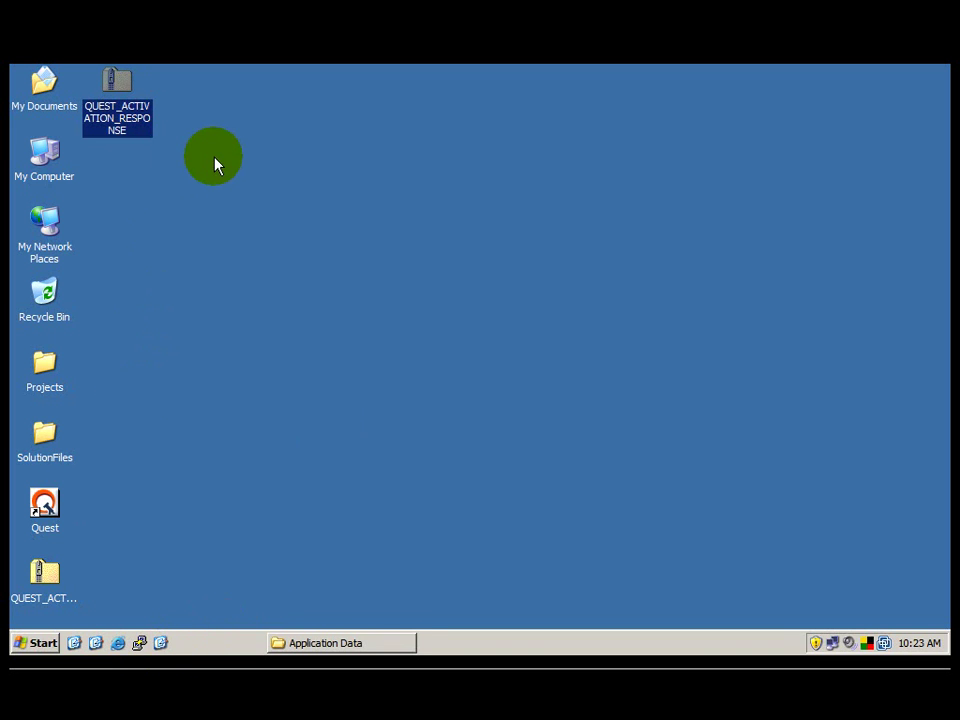
pyautogui.doubleClick(45, 505)
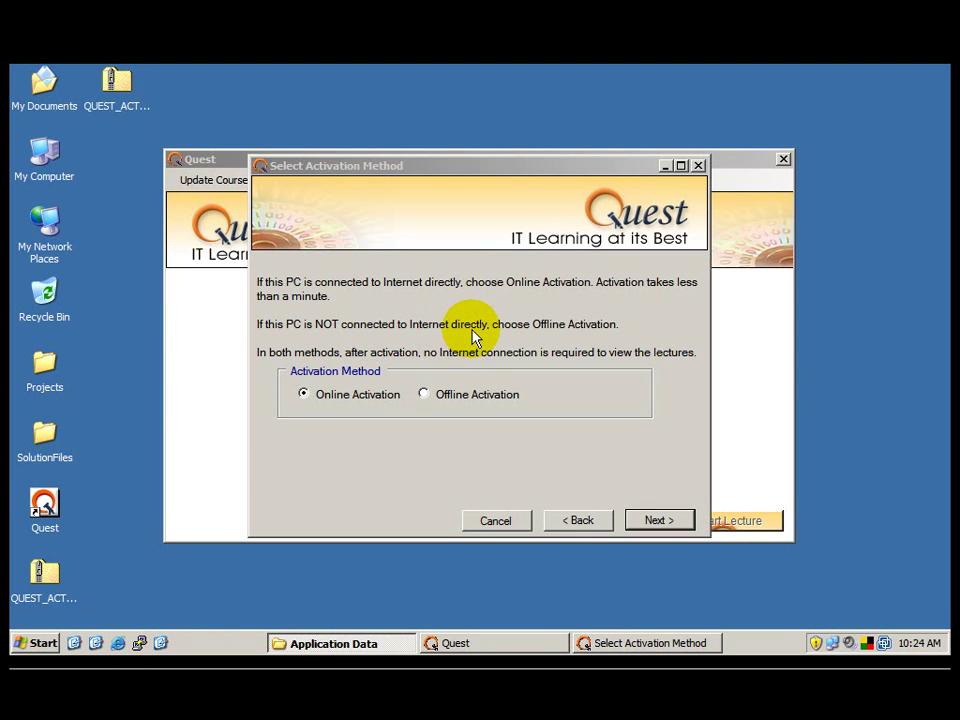
# Step: Import the response file via Offline Activation, which reports an invalid product key
pyautogui.click(470, 395)
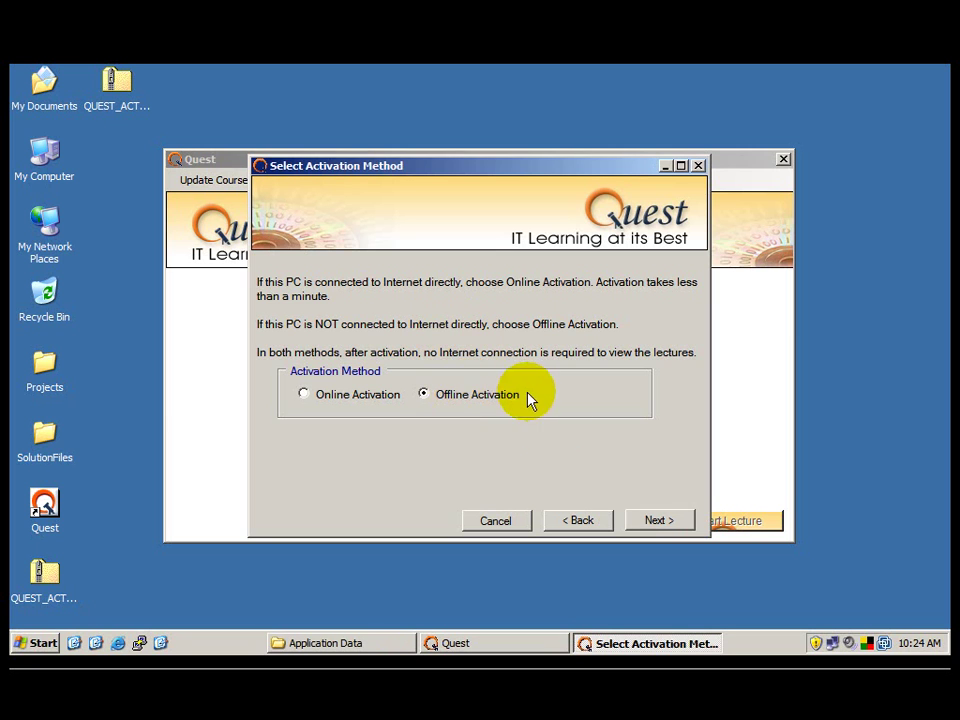
pyautogui.click(655, 521)
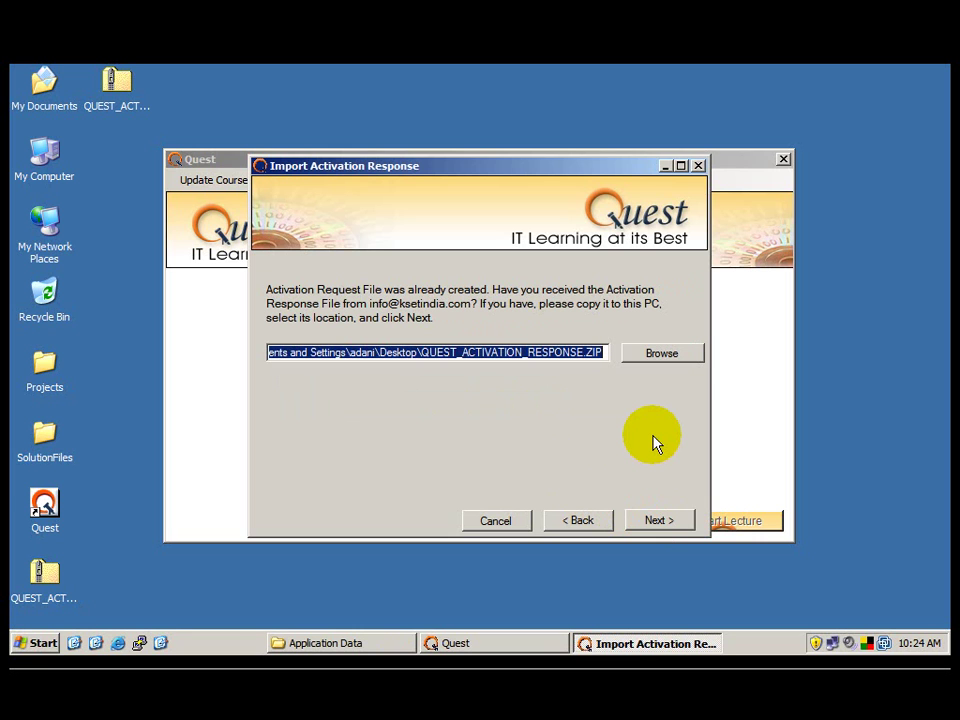
pyautogui.click(600, 362)
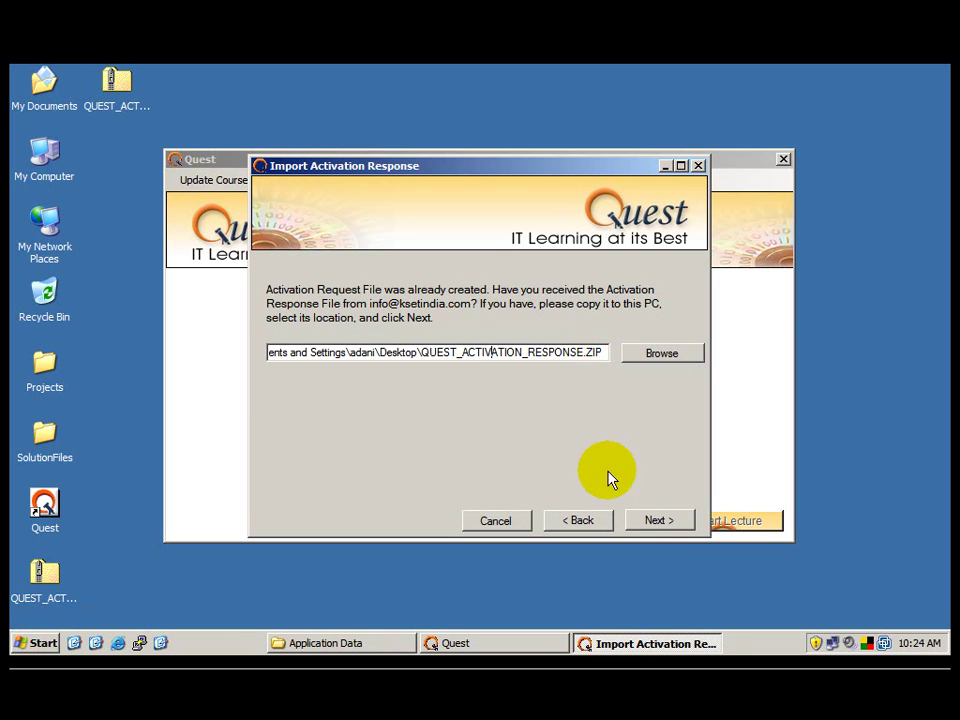
pyautogui.click(670, 521)
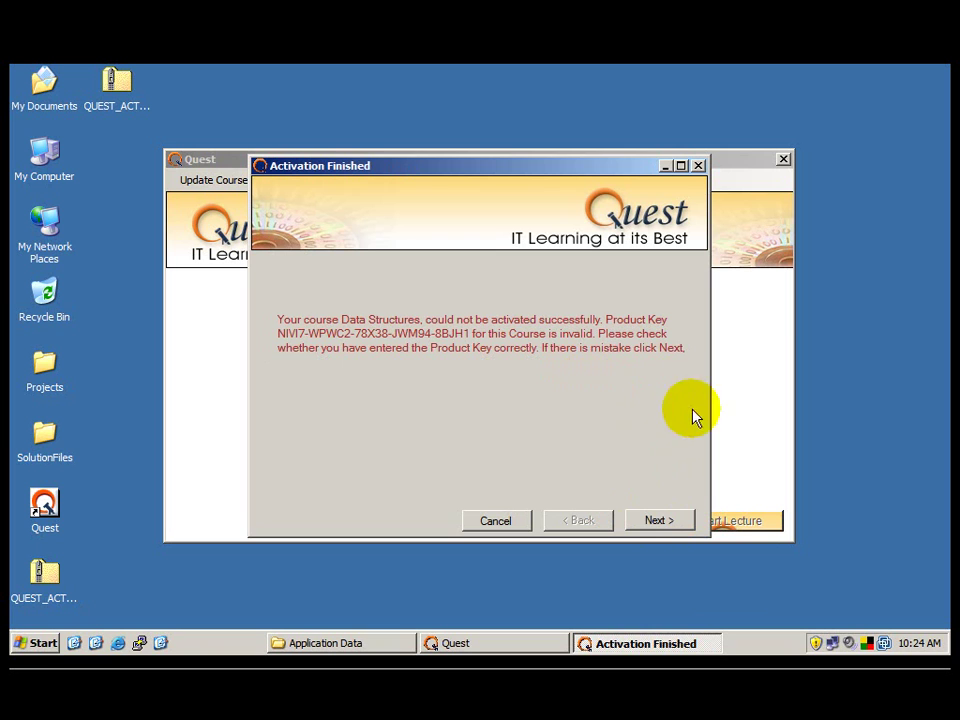
# Step: Re-enter the full five-block Data Structures product key and submit it for online activation
pyautogui.click(677, 520)
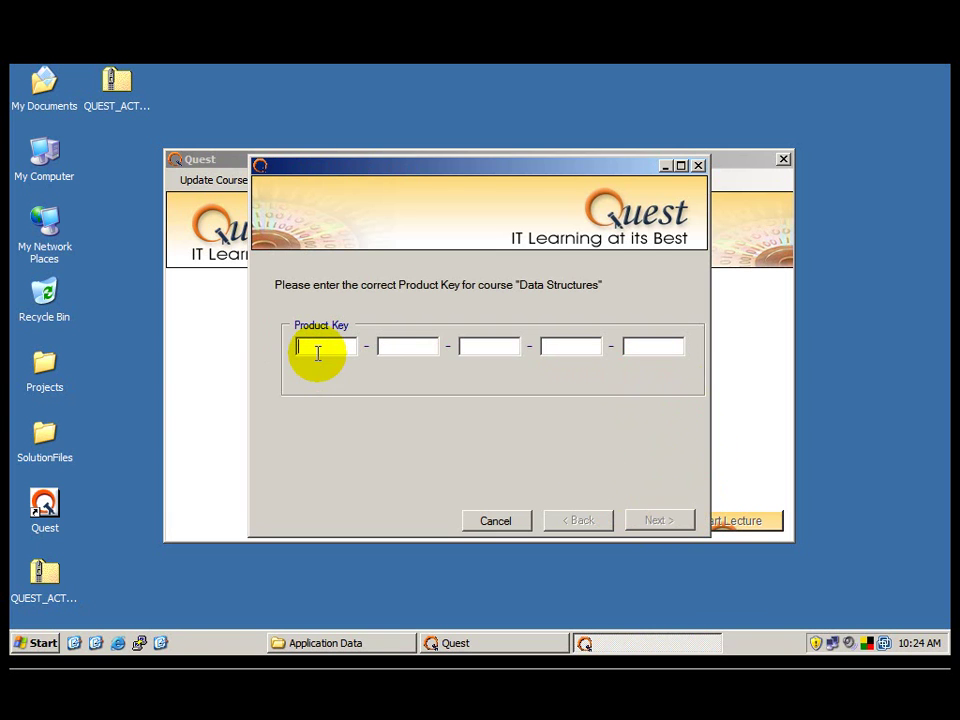
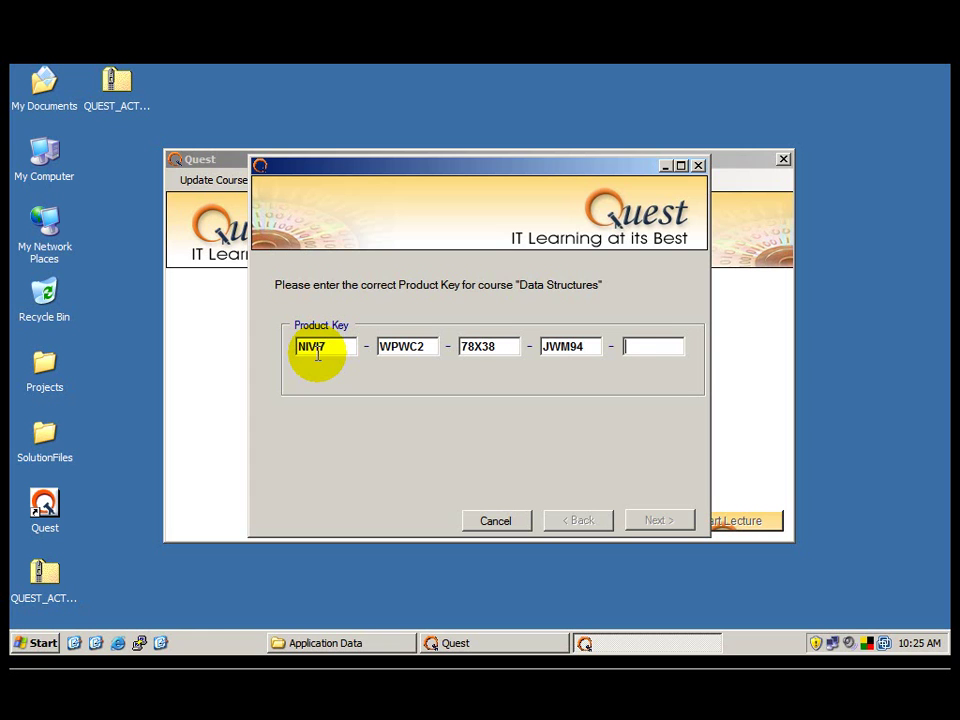
pyautogui.click(660, 520)
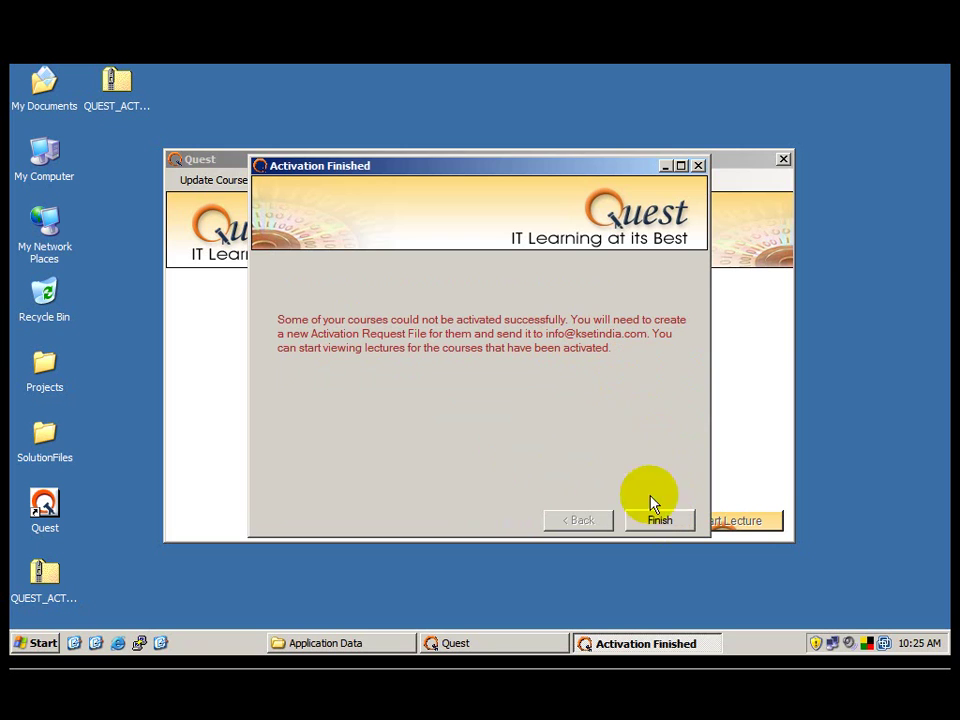
# Step: Close the failure message and delete the old QUEST_ACTIVATION_REQUEST file to the Recycle Bin
pyautogui.click(665, 522)
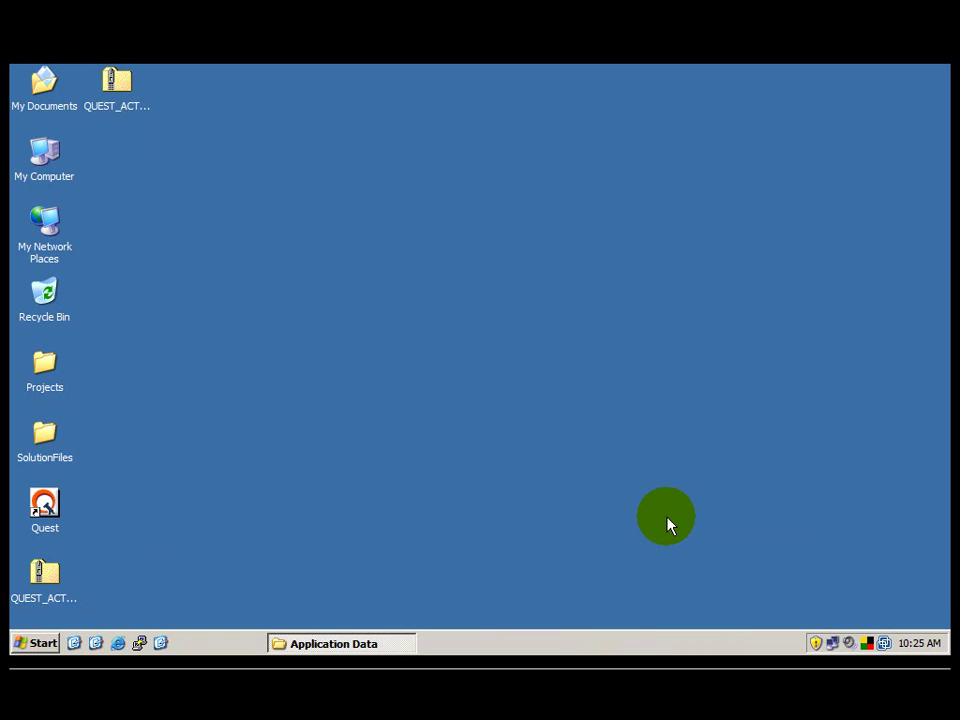
pyautogui.click(48, 570)
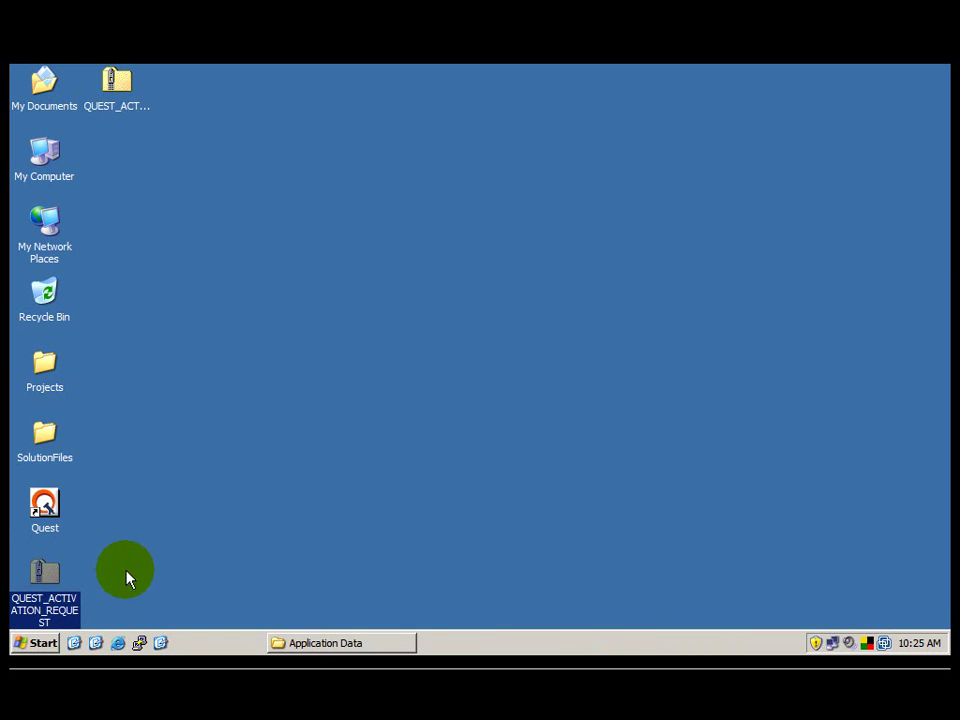
pyautogui.press('Delete')
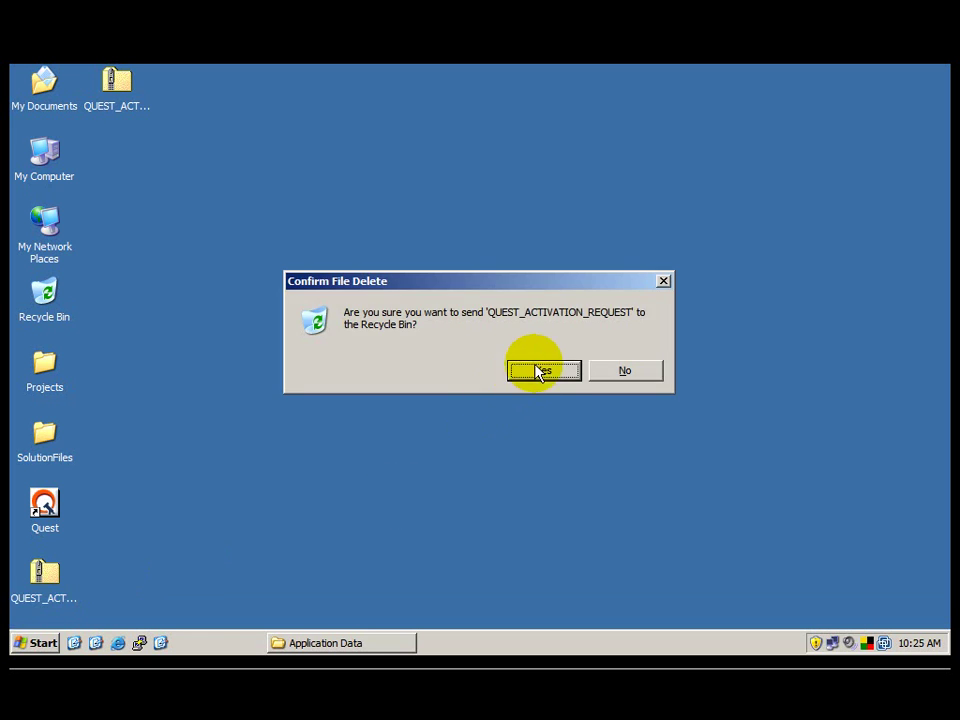
pyautogui.click(530, 374)
# Step: Relaunch Quest, generate a new offline activation request file, and close Quest
pyautogui.click(43, 505)
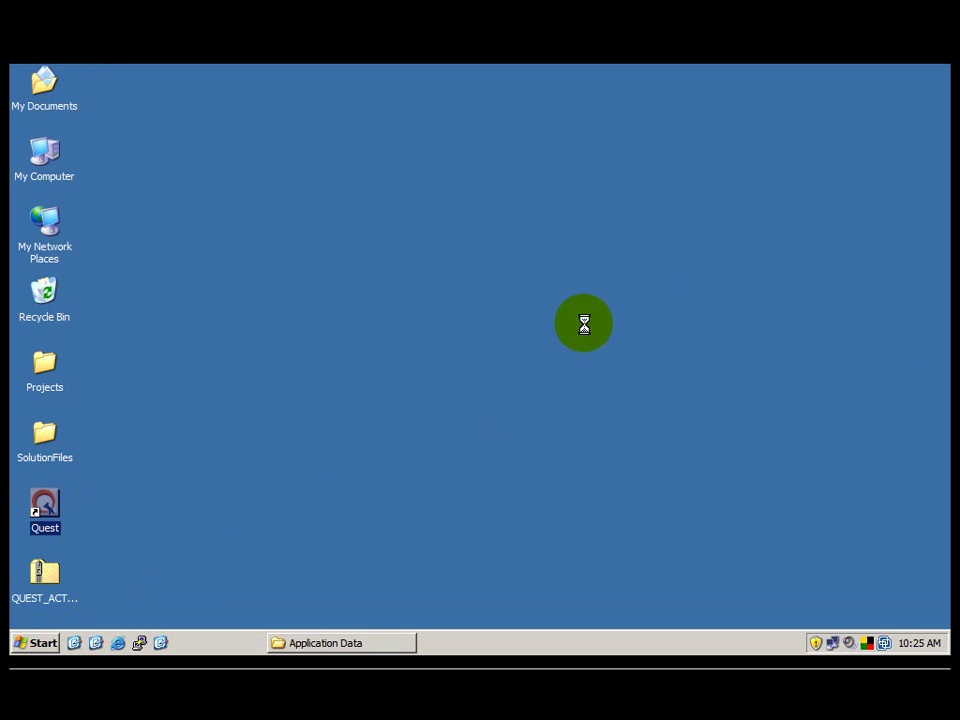
pyautogui.press('Return')
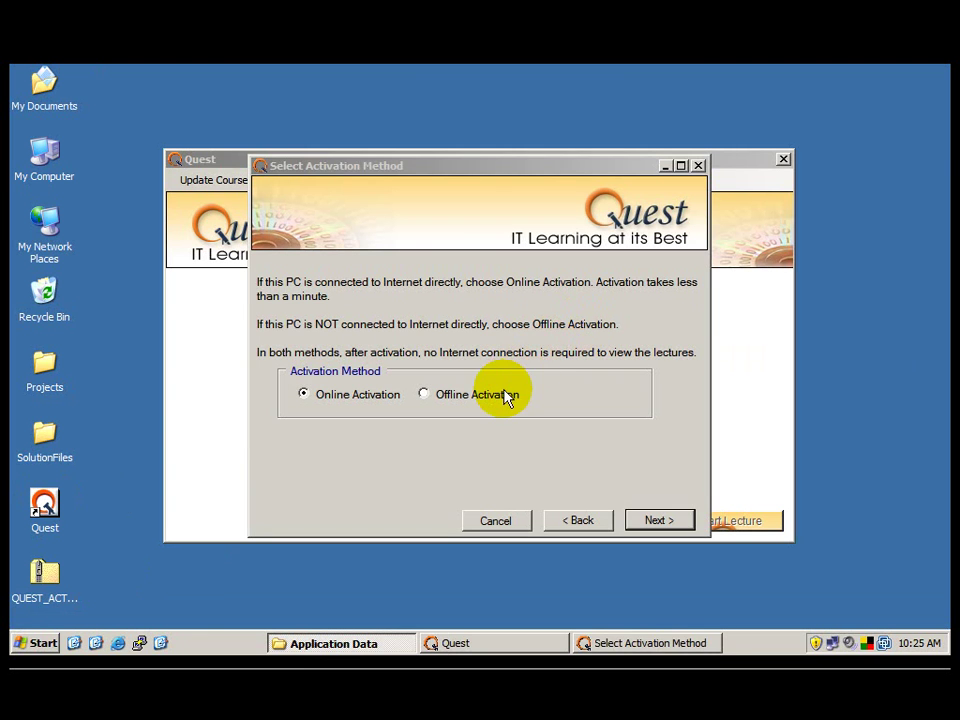
pyautogui.click(506, 394)
pyautogui.click(658, 520)
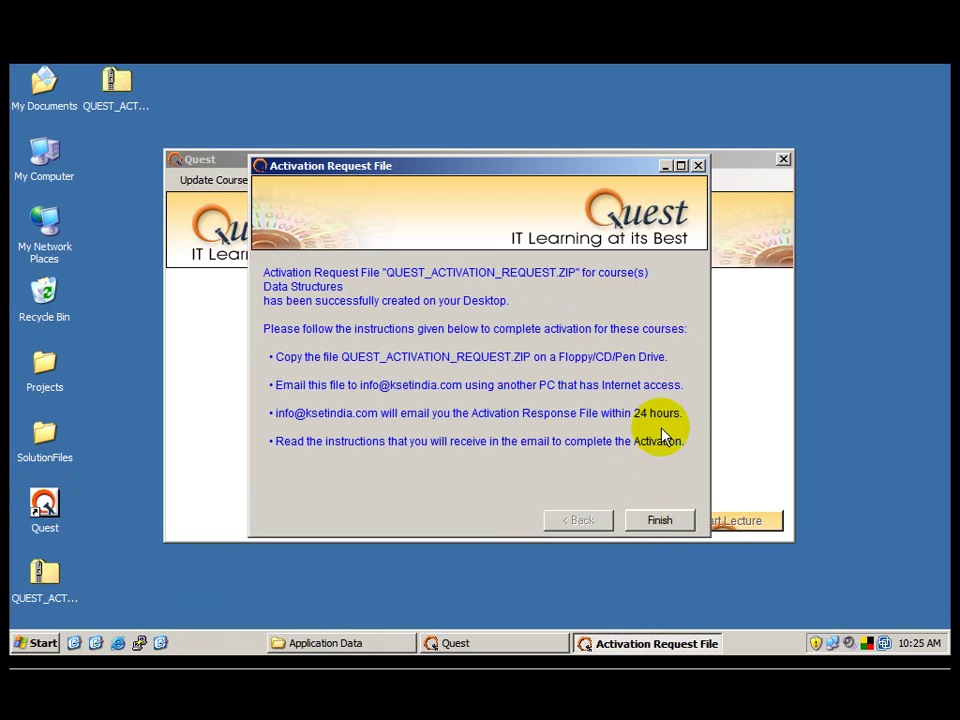
pyautogui.click(658, 522)
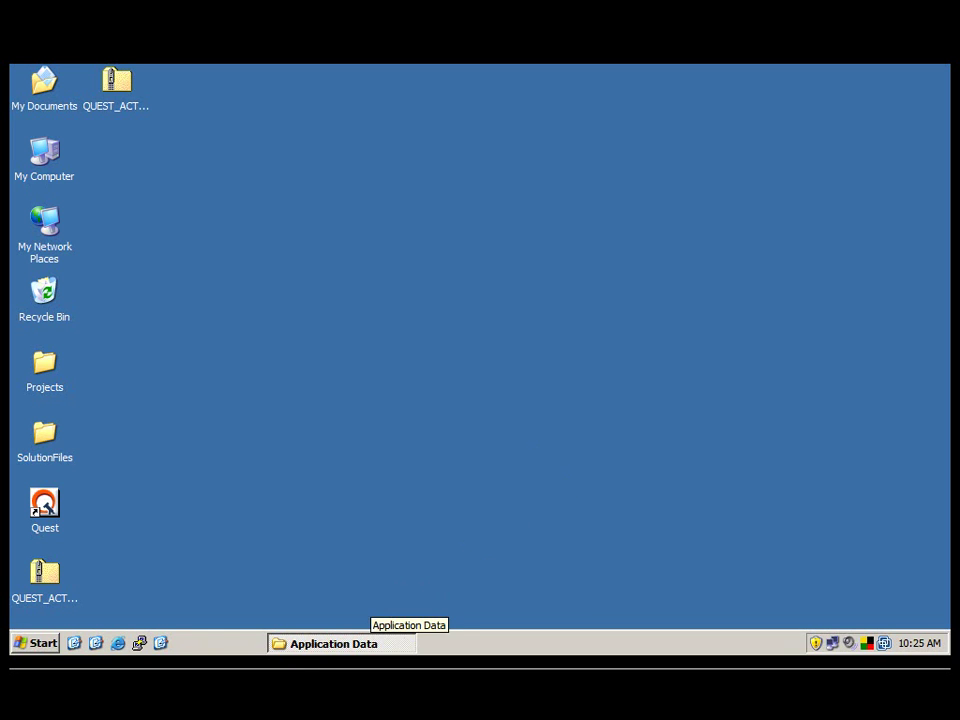
# Step: Select QUEST_ACTIVATION_RESPONSE.ZIP on the desktop and launch Quest from its shortcut
pyautogui.click(137, 468)
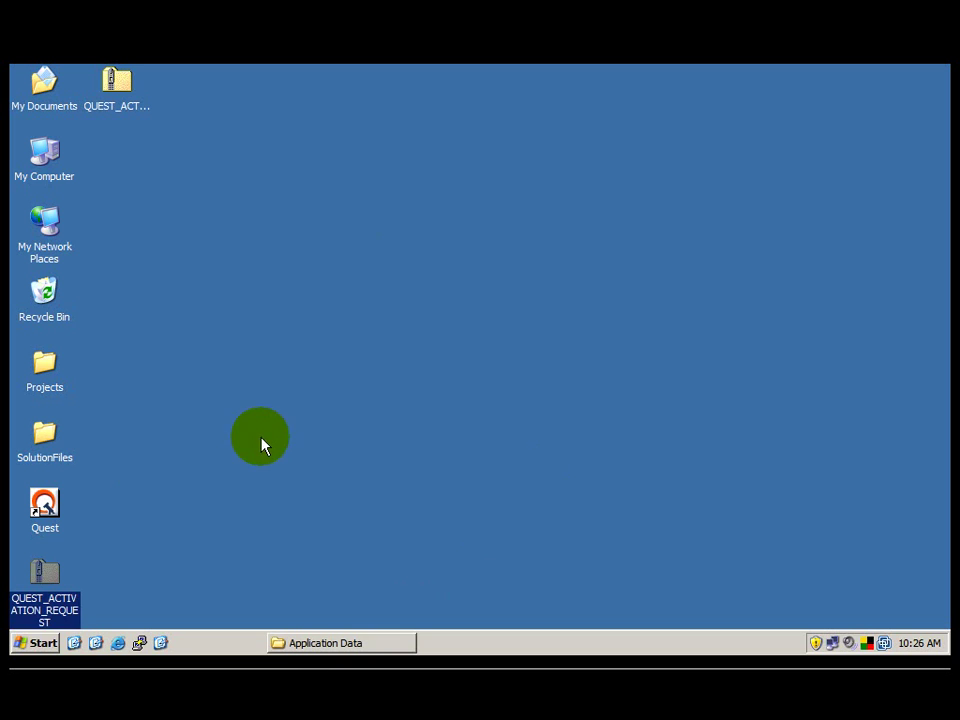
pyautogui.click(261, 444)
pyautogui.click(120, 95)
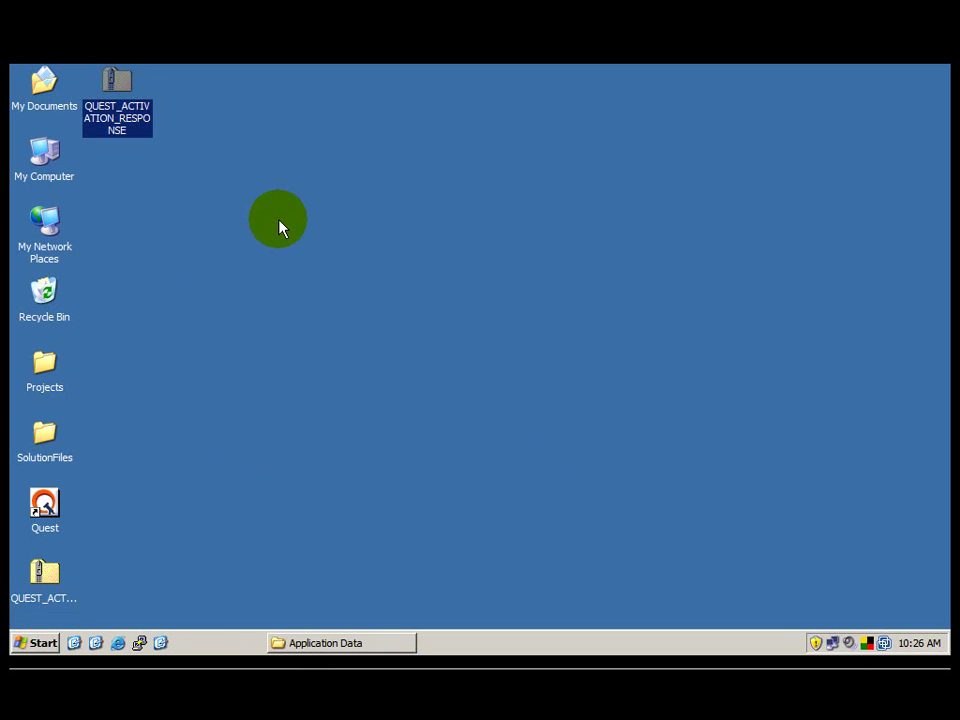
pyautogui.click(46, 505)
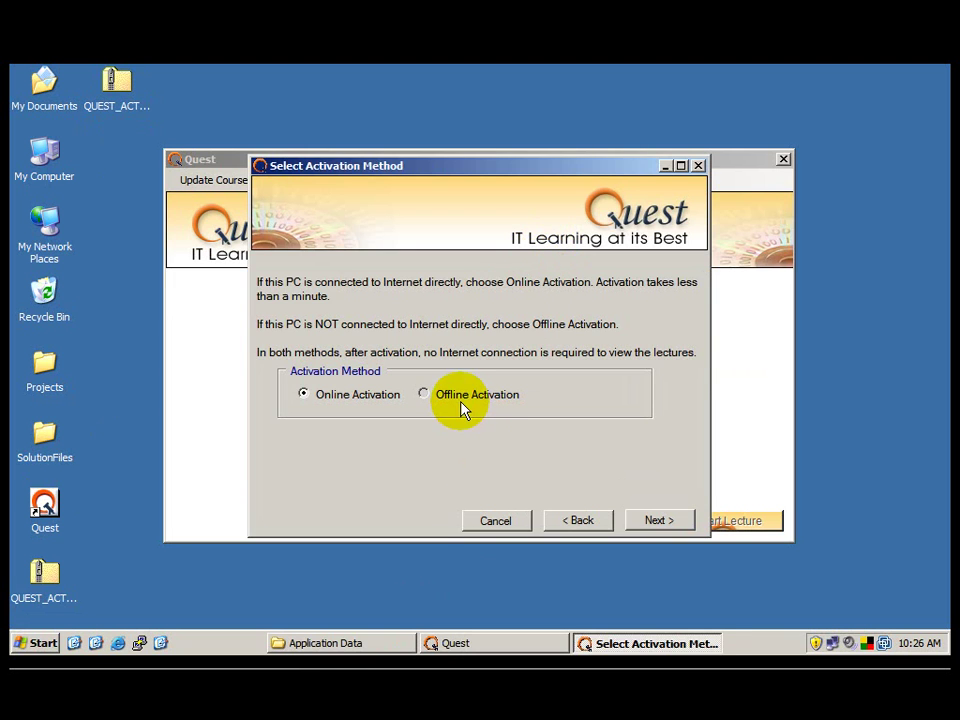
# Step: Import QUEST_ACTIVATION_RESPONSE.ZIP through Offline Activation and dismiss the success message
pyautogui.click(460, 404)
pyautogui.click(656, 520)
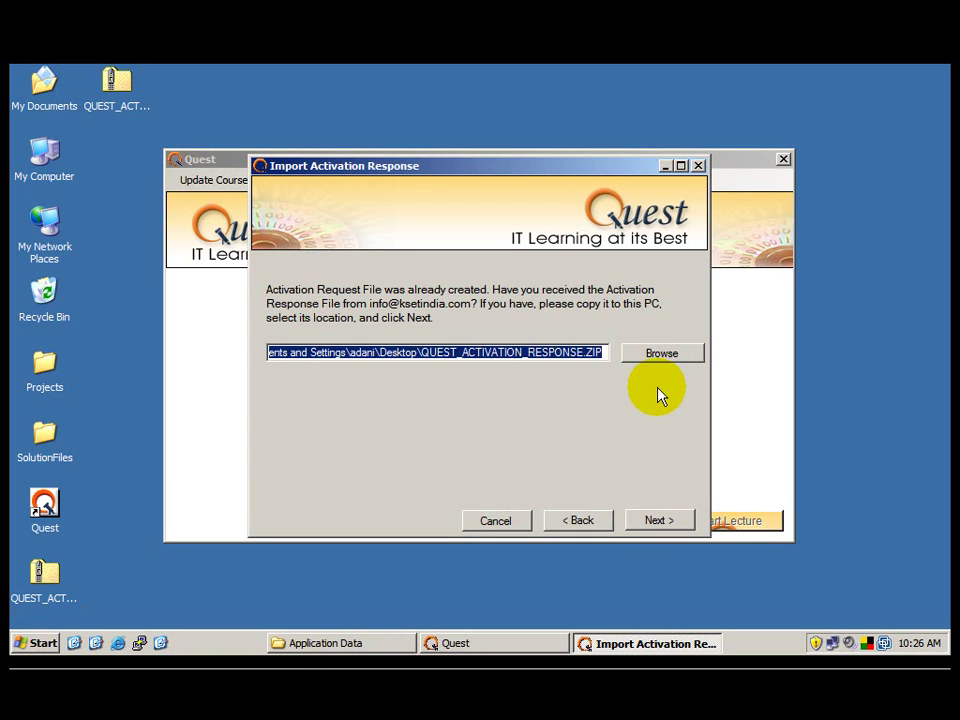
pyautogui.click(570, 356)
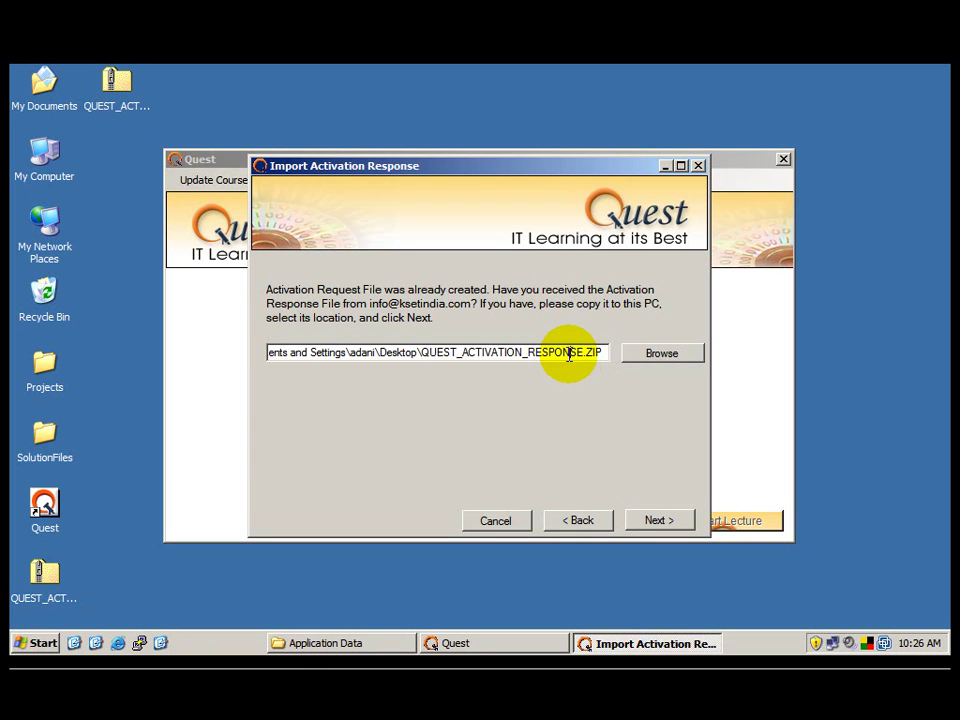
pyautogui.click(670, 522)
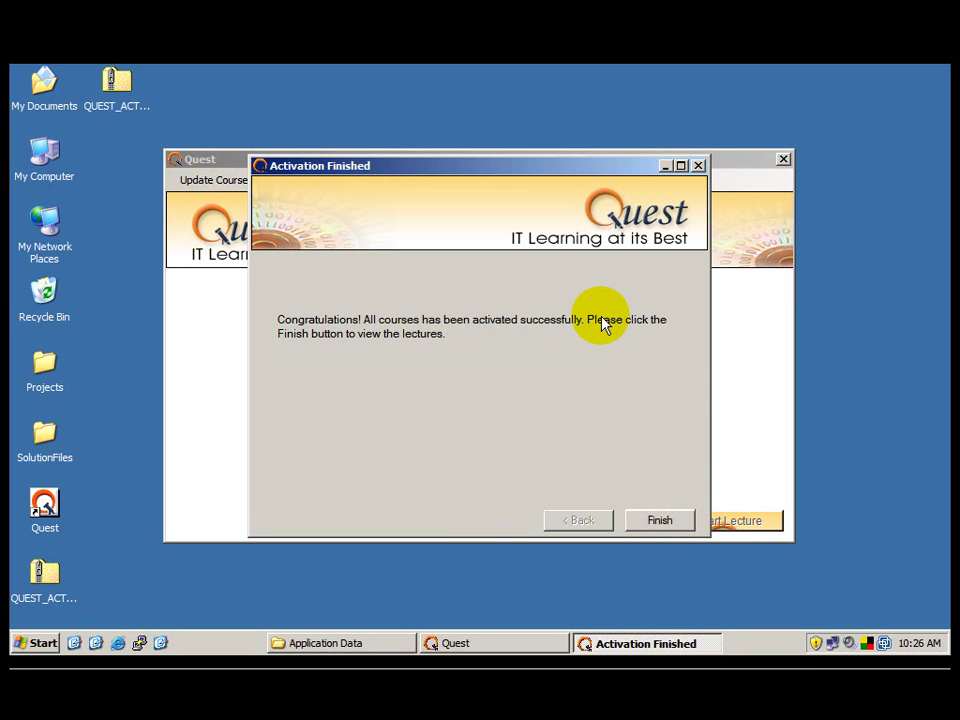
pyautogui.click(661, 517)
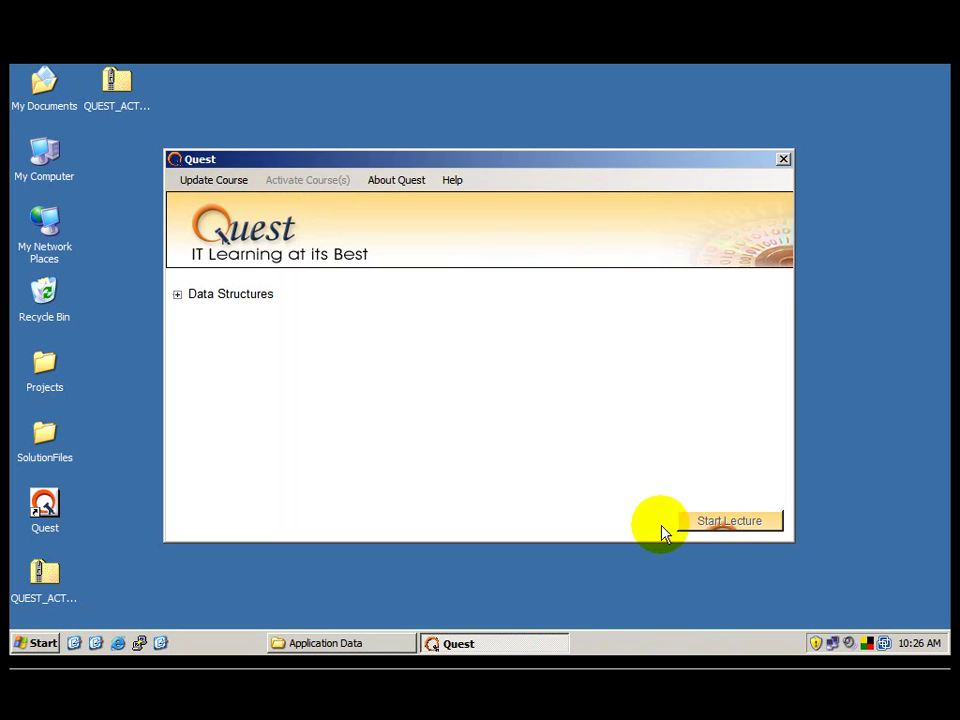
pyautogui.click(178, 294)
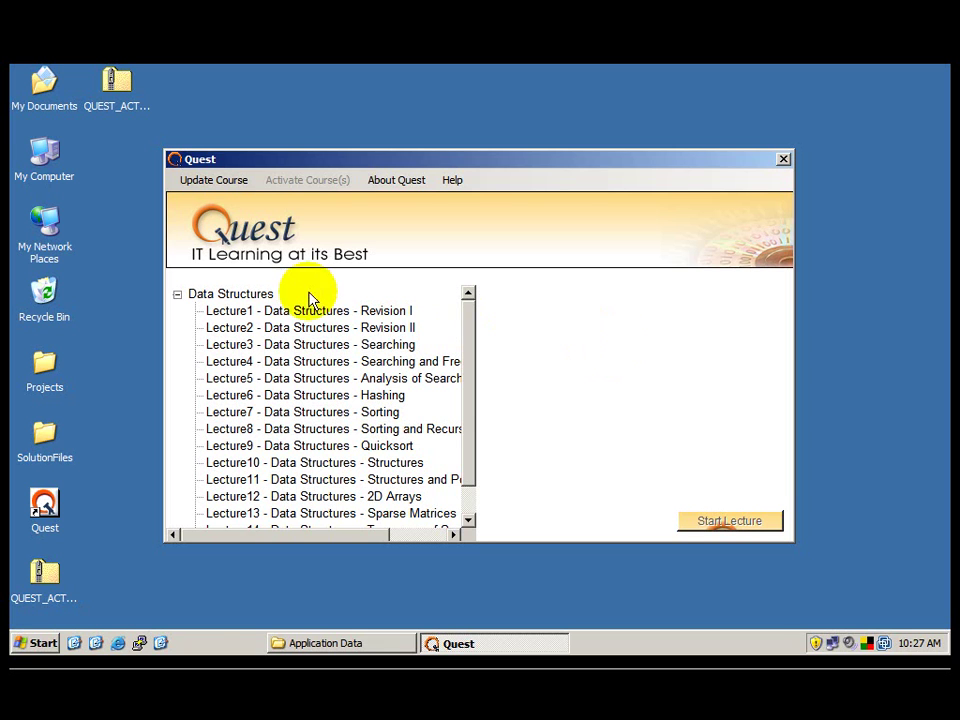
pyautogui.click(177, 294)
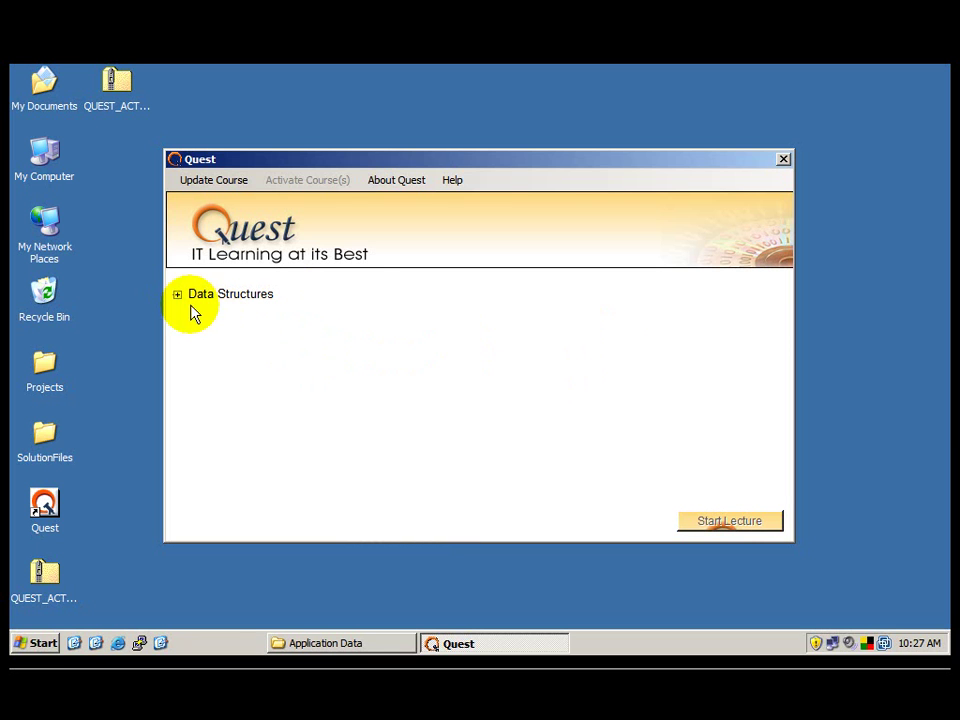
pyautogui.click(177, 294)
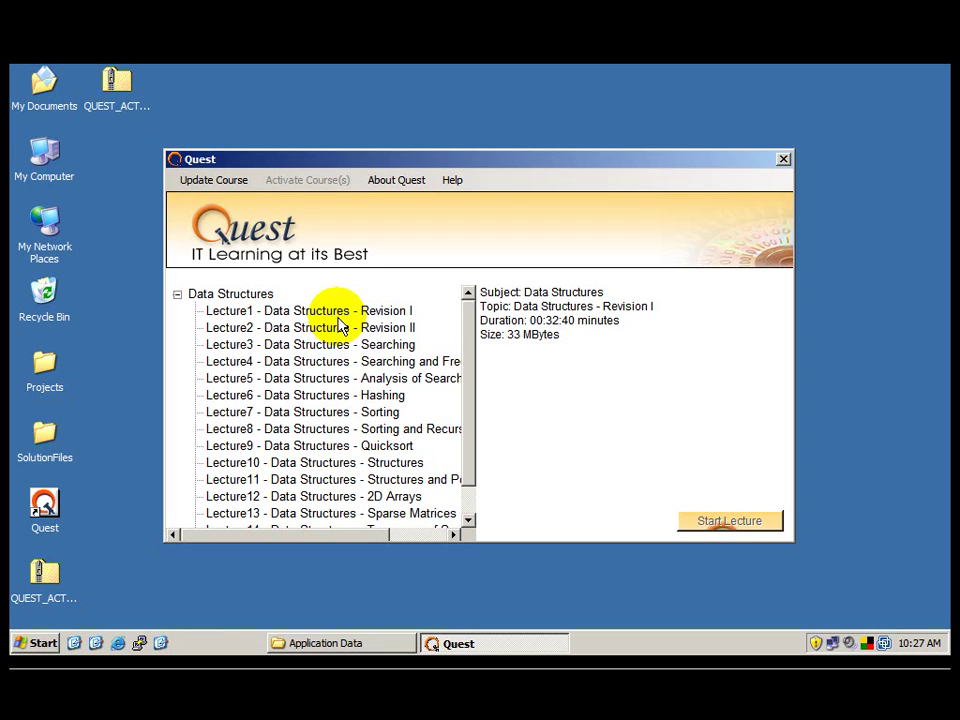
pyautogui.click(178, 295)
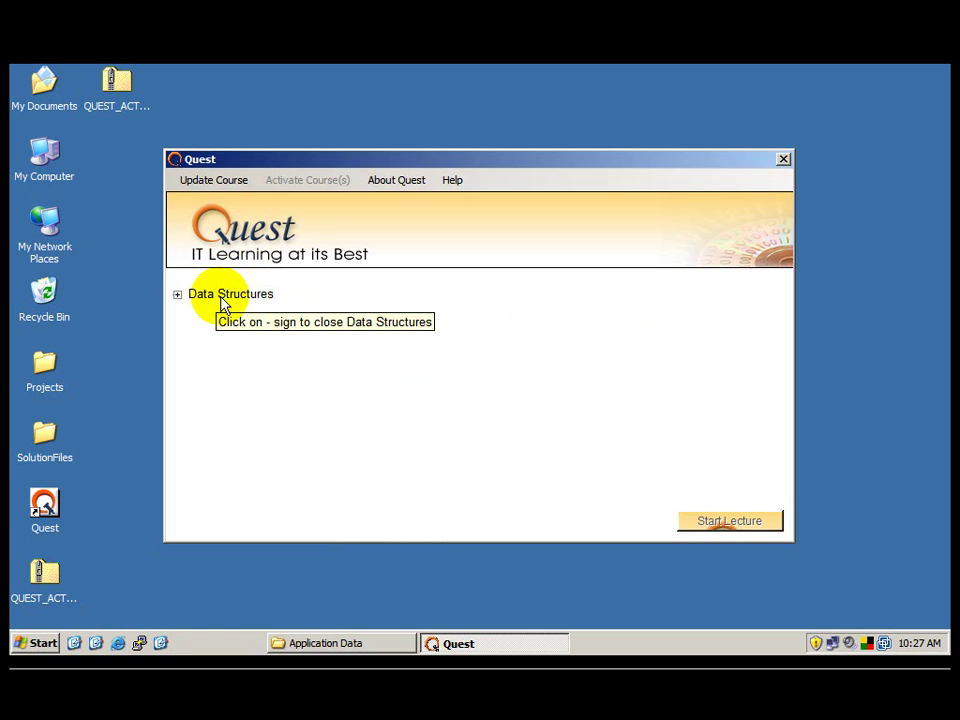